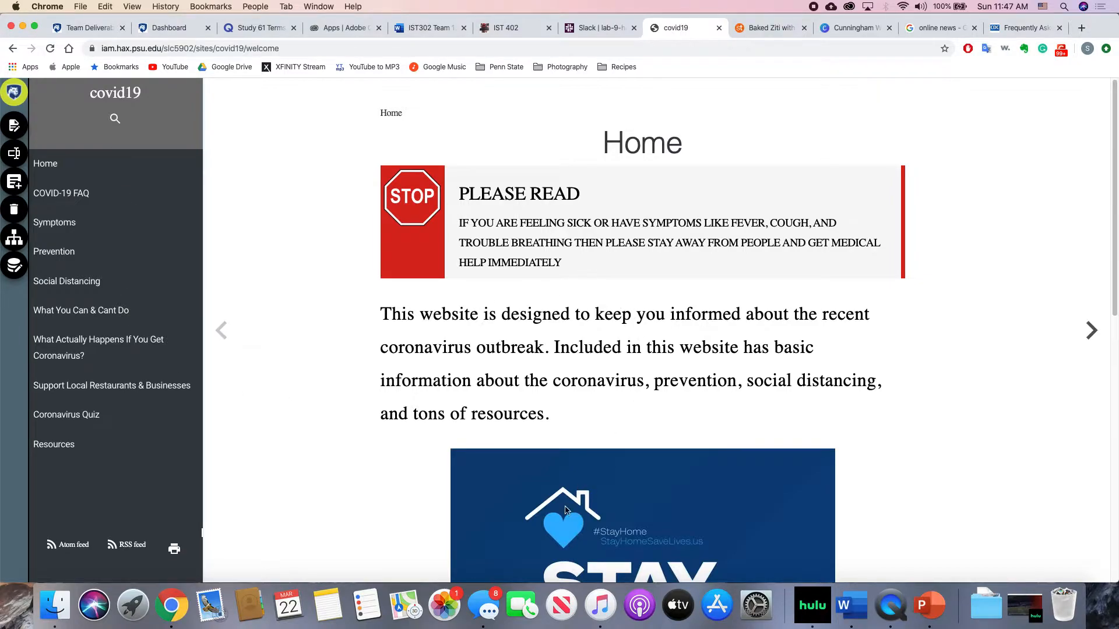
- Examine the theme choices in the covid19 site settings and close the settings without saving
{"action": "scroll", "coordinate": [570, 503], "scroll_direction": "down", "scroll_amount": 3}
{"action": "scroll", "coordinate": [404, 496], "scroll_direction": "up", "scroll_amount": 1}
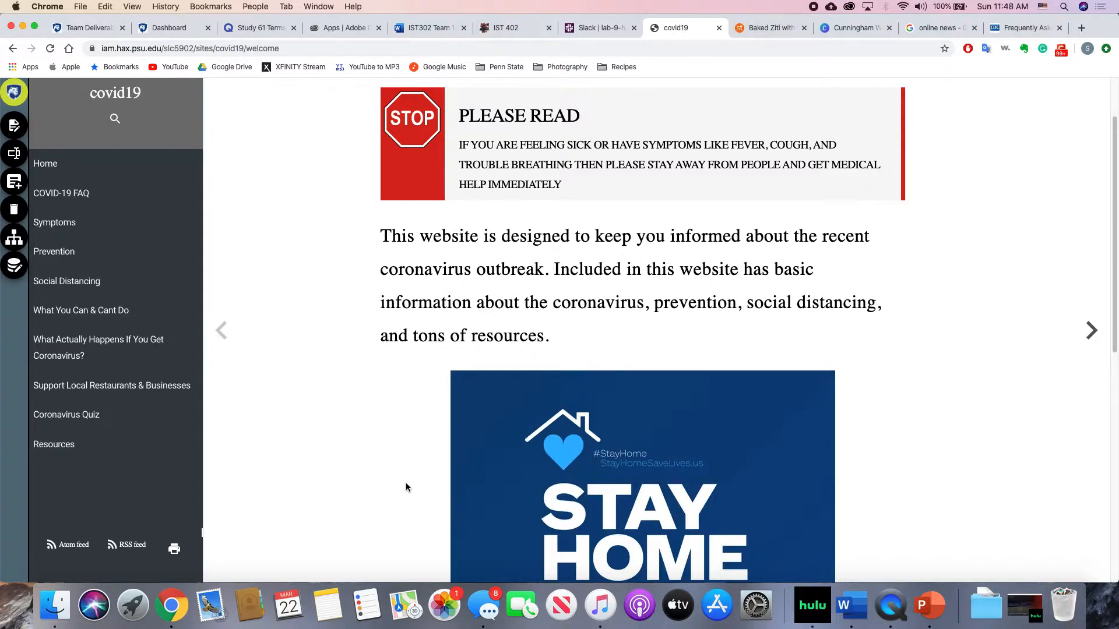
{"action": "left_click", "coordinate": [16, 267]}
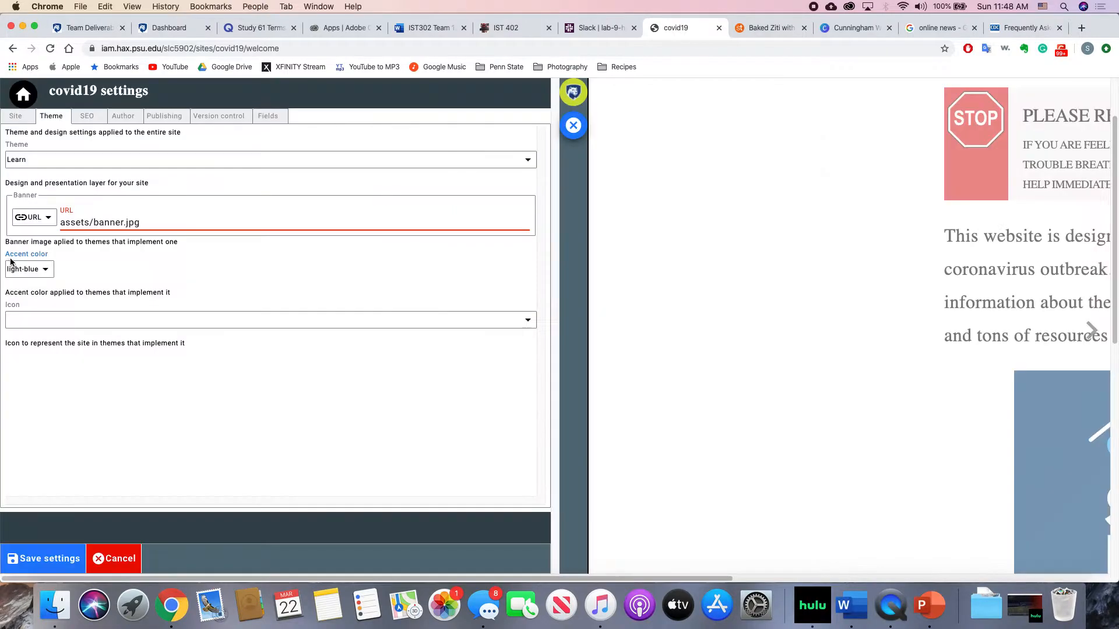
{"action": "left_click", "coordinate": [60, 157]}
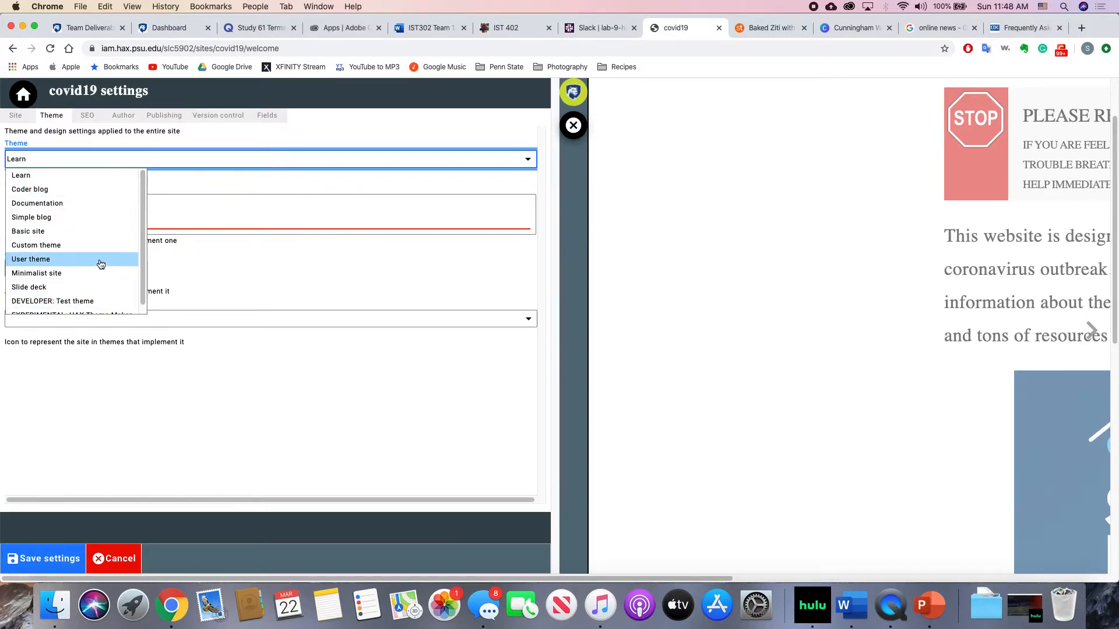
{"action": "scroll", "coordinate": [82, 262], "scroll_direction": "down", "scroll_amount": 1}
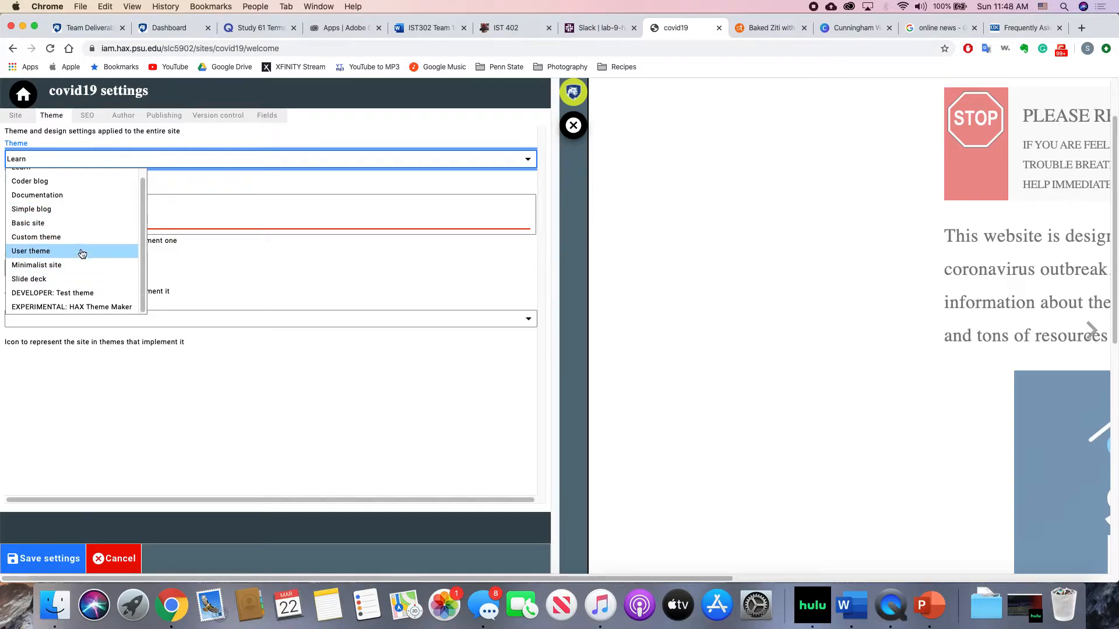
{"action": "left_click", "coordinate": [172, 417]}
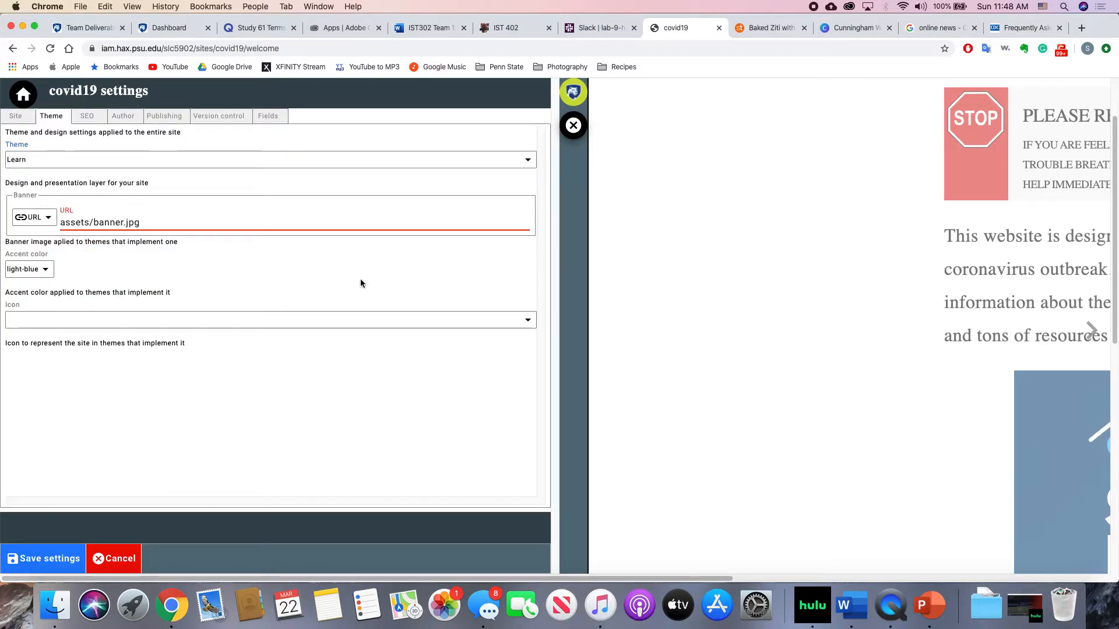
{"action": "left_click", "coordinate": [573, 125]}
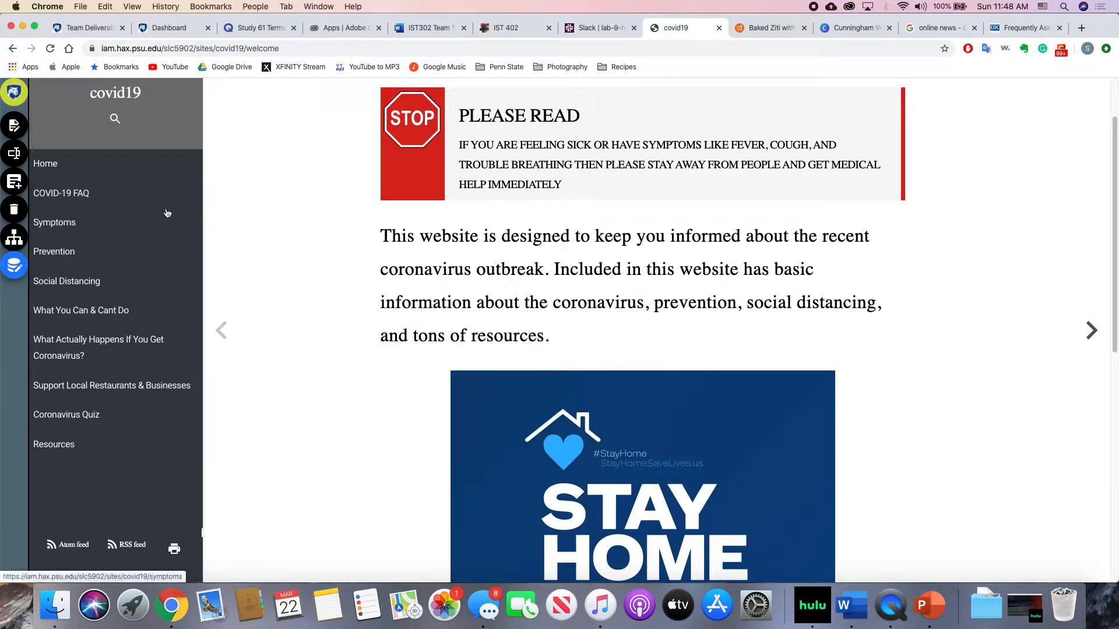
- Open the Coronavirus Quiz page, view its title, location and description fields, and close them without saving
{"action": "left_click", "coordinate": [125, 411]}
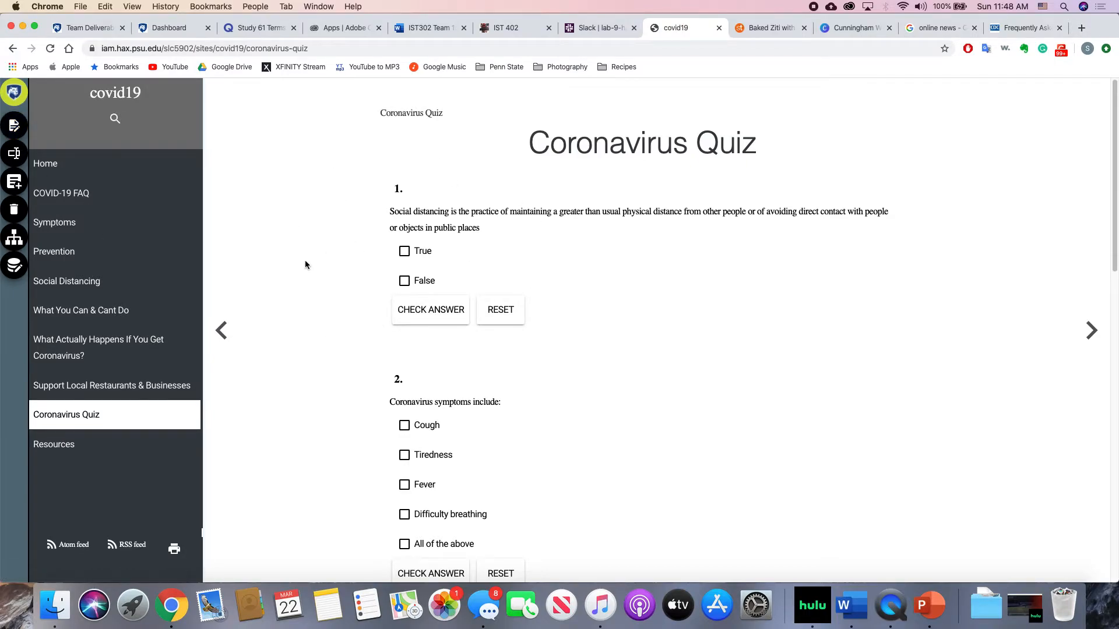
{"action": "left_click", "coordinate": [17, 153]}
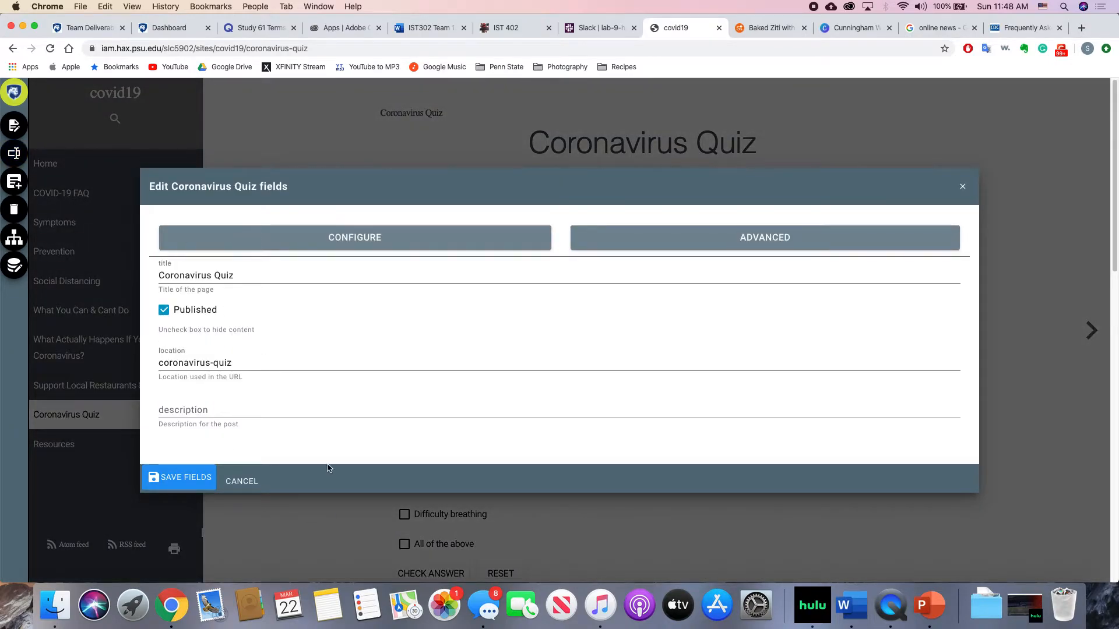
{"action": "left_click", "coordinate": [241, 481]}
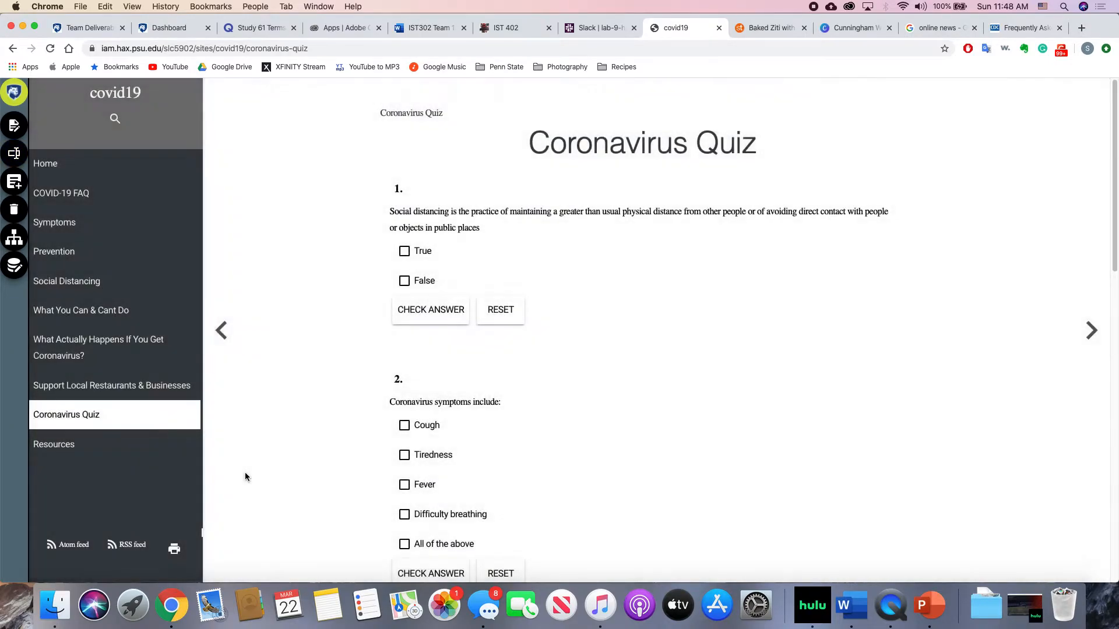
- Put the Coronavirus Quiz page into edit mode and examine the content elements available to add
{"action": "left_click", "coordinate": [14, 125]}
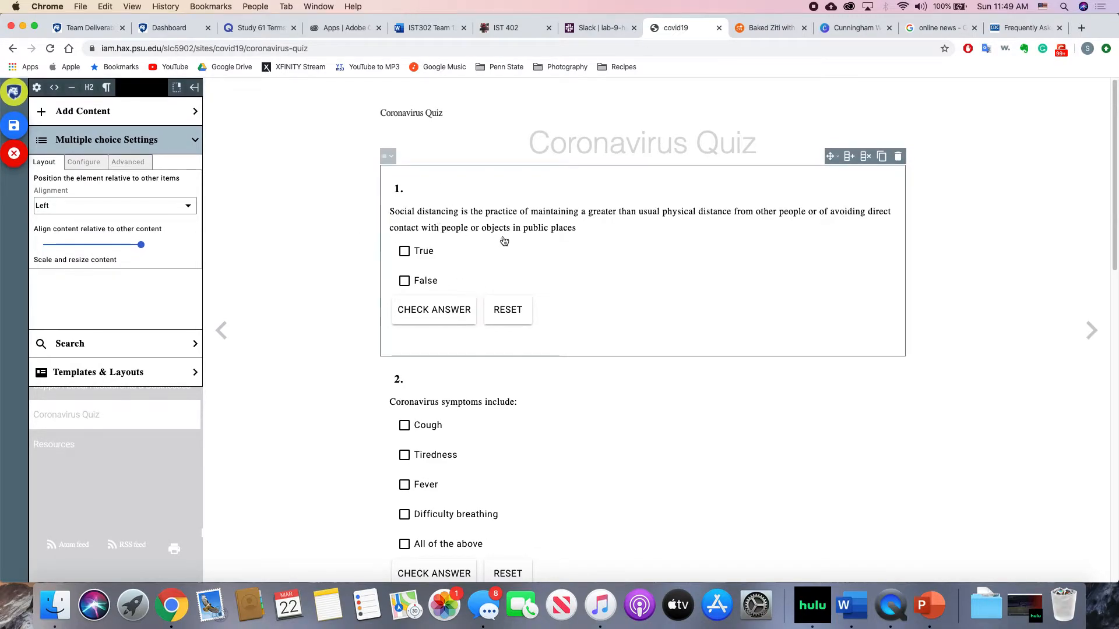
{"action": "left_click", "coordinate": [81, 111]}
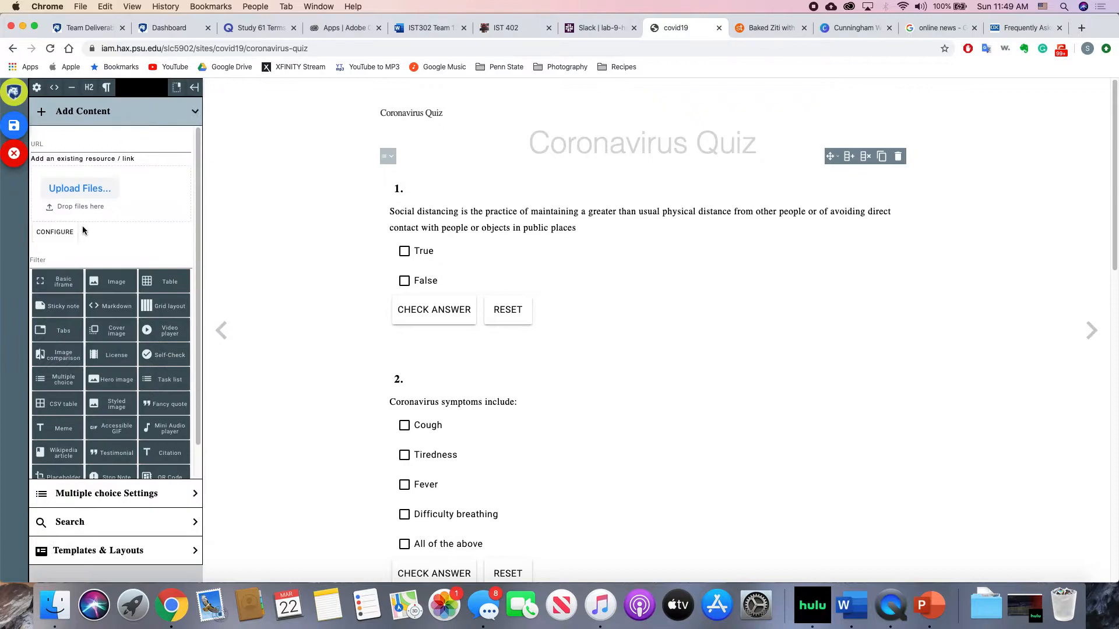
{"action": "scroll", "coordinate": [110, 437], "scroll_direction": "down", "scroll_amount": 1}
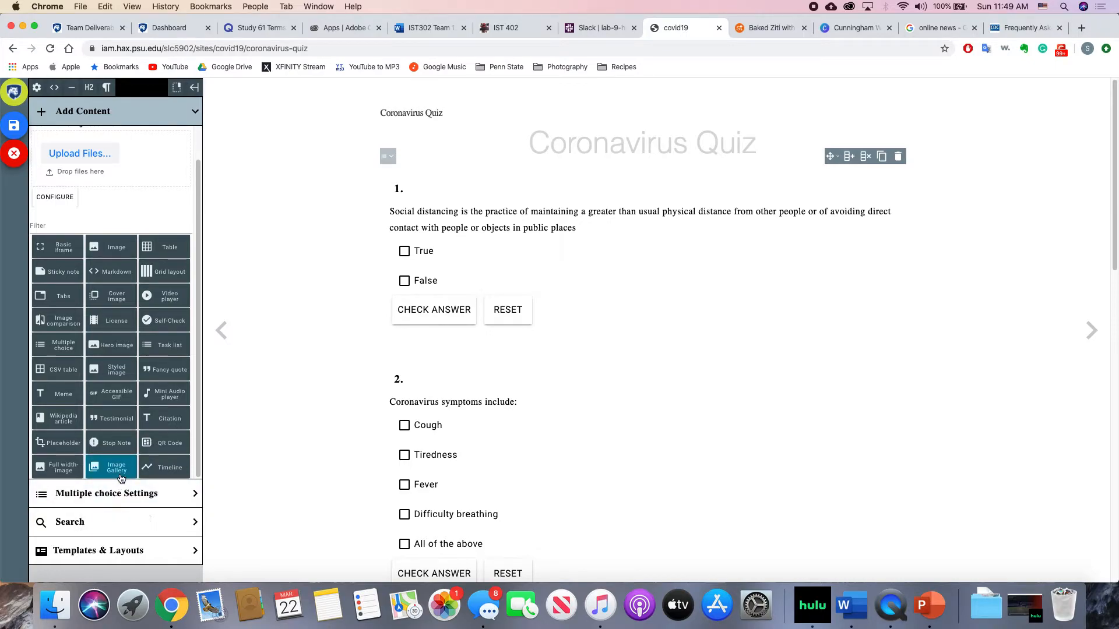
{"action": "scroll", "coordinate": [157, 377], "scroll_direction": "down", "scroll_amount": 2}
{"action": "scroll", "coordinate": [124, 399], "scroll_direction": "up", "scroll_amount": 1}
{"action": "scroll", "coordinate": [125, 399], "scroll_direction": "down", "scroll_amount": 1}
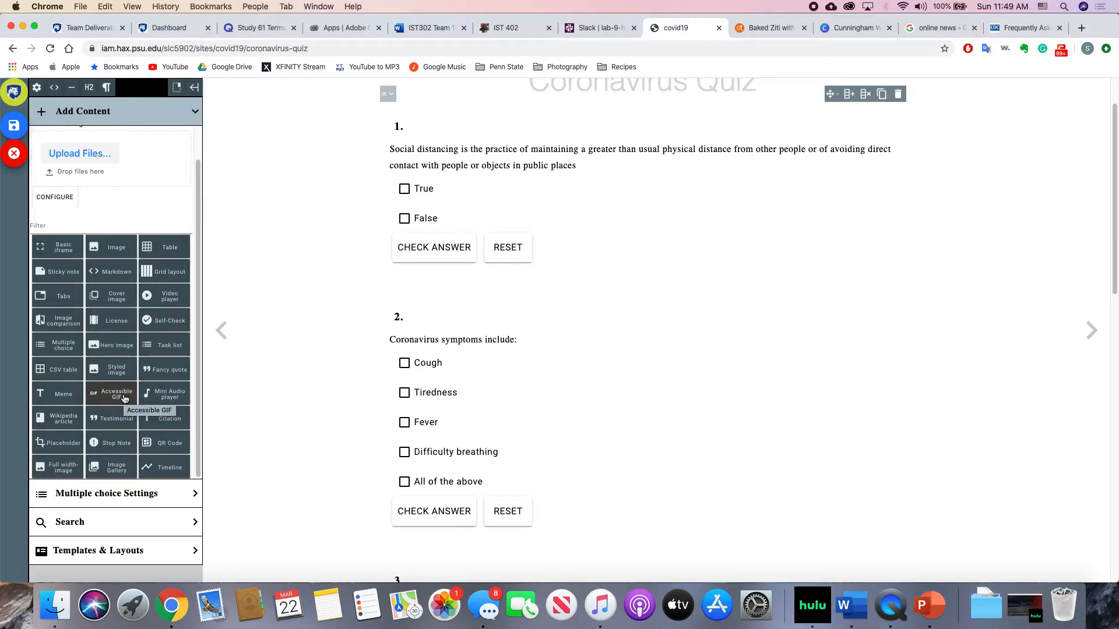
{"action": "scroll", "coordinate": [267, 345], "scroll_direction": "up", "scroll_amount": 1}
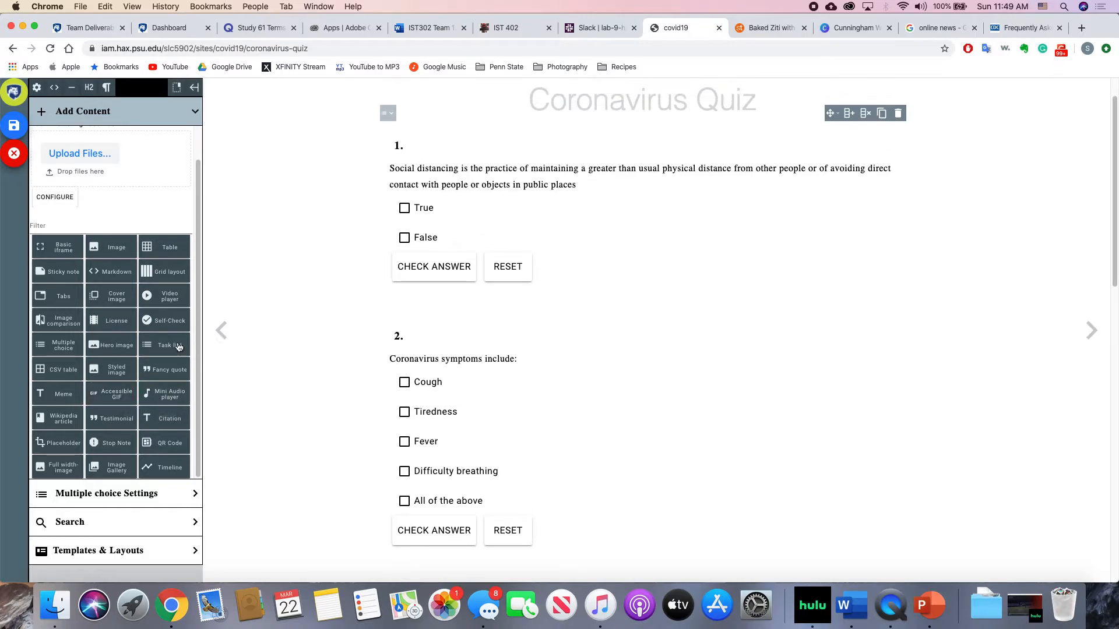
{"action": "scroll", "coordinate": [111, 343], "scroll_direction": "down", "scroll_amount": 2}
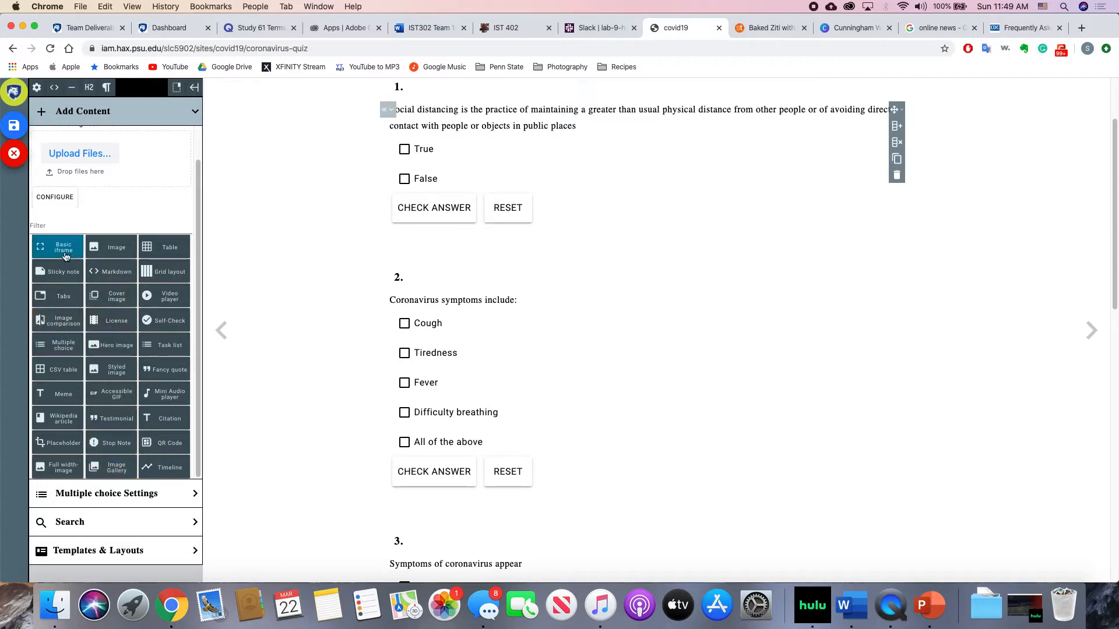
- Add a multiple choice element below the first quiz question and set its question to "hi"
{"action": "left_click", "coordinate": [67, 344]}
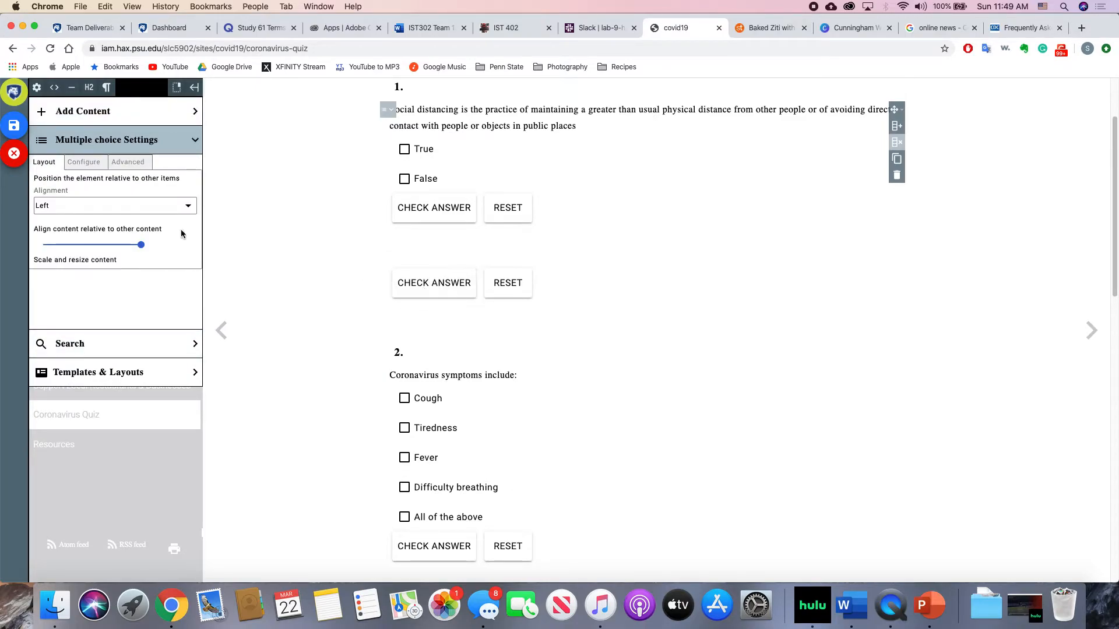
{"action": "left_click", "coordinate": [83, 162]}
{"action": "left_click", "coordinate": [77, 207]}
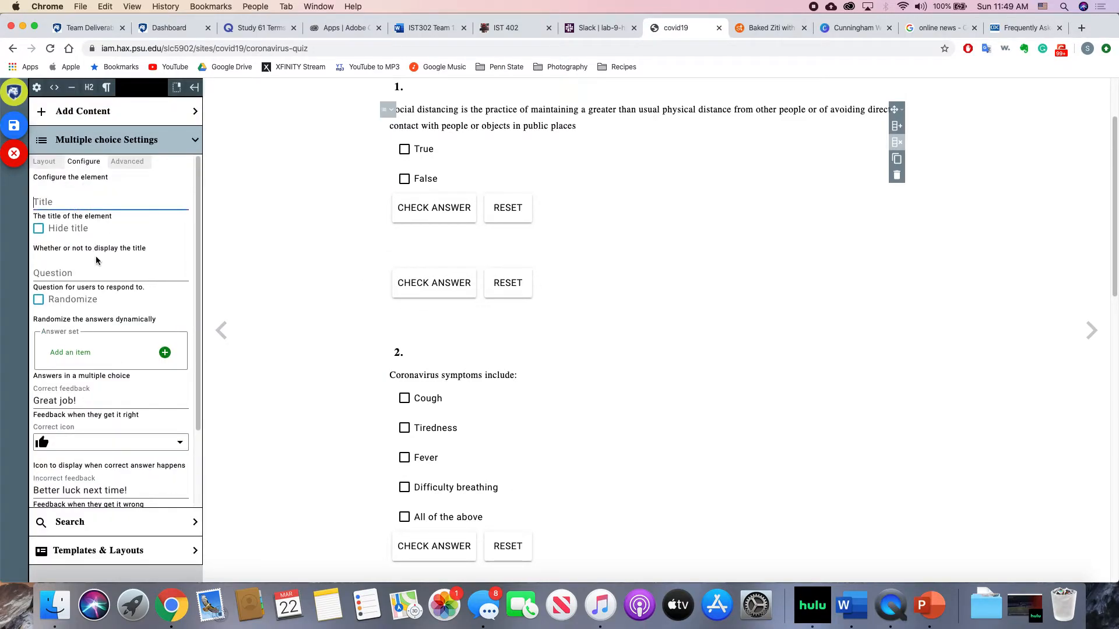
{"action": "left_click", "coordinate": [74, 274]}
{"action": "type", "text": "hi"}
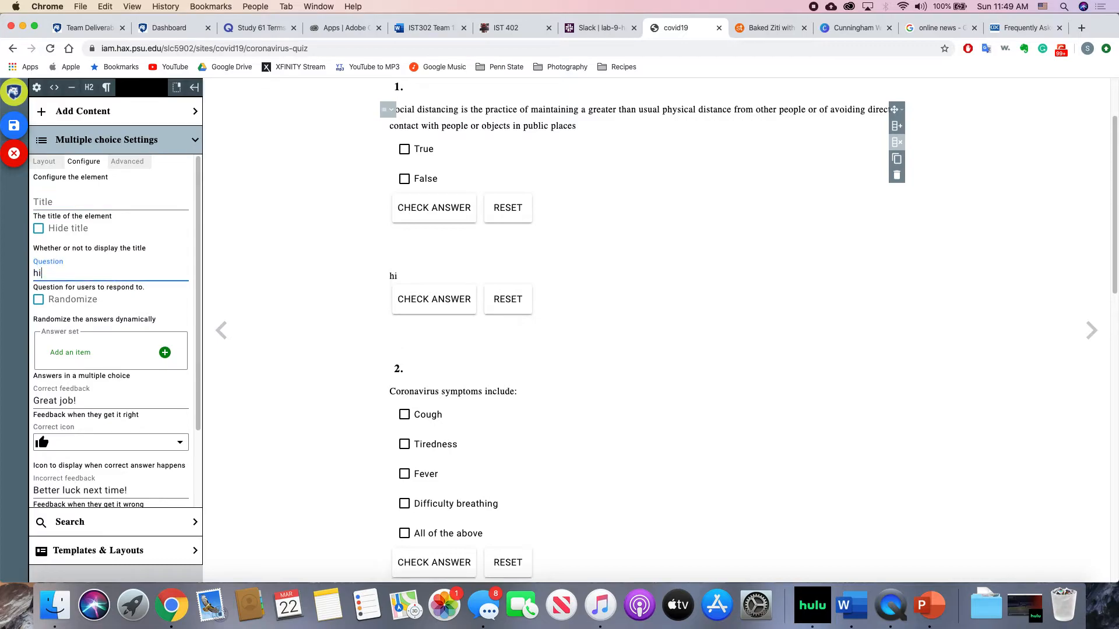
- Add two answer items, "yes" and "no", to the "hi" question
{"action": "left_click", "coordinate": [74, 361]}
{"action": "left_click", "coordinate": [74, 361]}
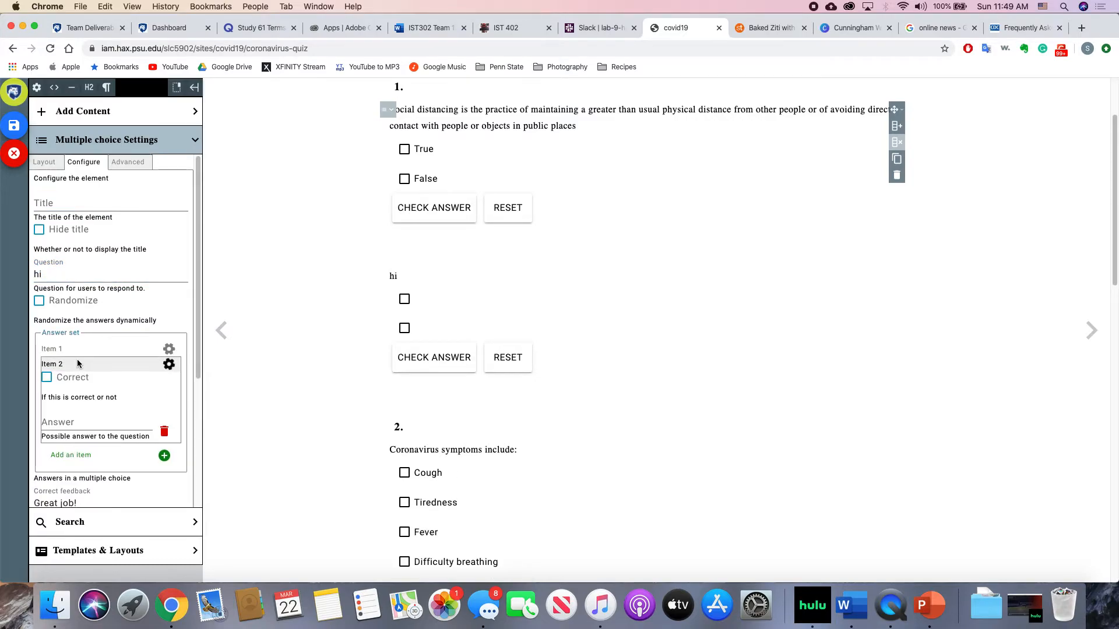
{"action": "left_click", "coordinate": [78, 405]}
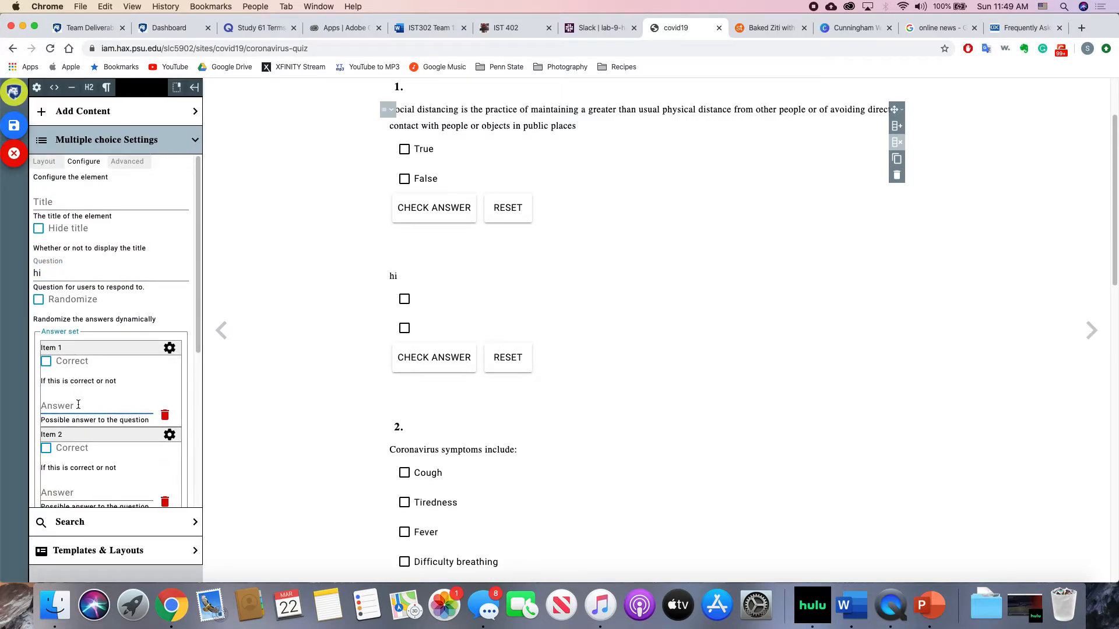
{"action": "type", "text": "yes"}
{"action": "left_click", "coordinate": [89, 487]}
{"action": "type", "text": "no"}
{"action": "scroll", "coordinate": [102, 492], "scroll_direction": "down", "scroll_amount": 3}
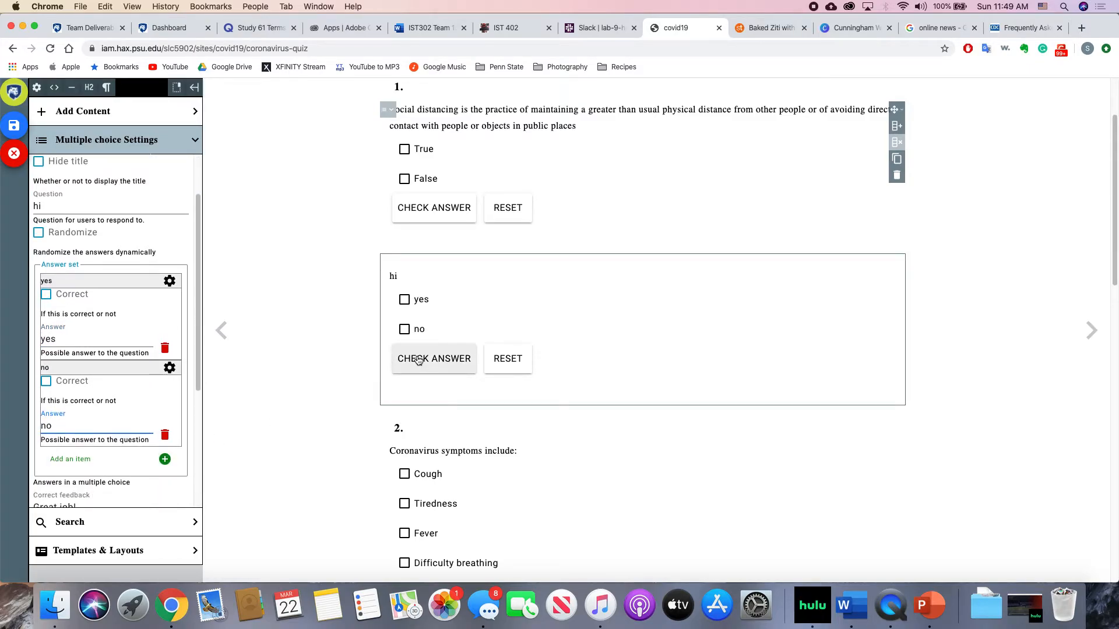
{"action": "scroll", "coordinate": [134, 338], "scroll_direction": "down", "scroll_amount": 1}
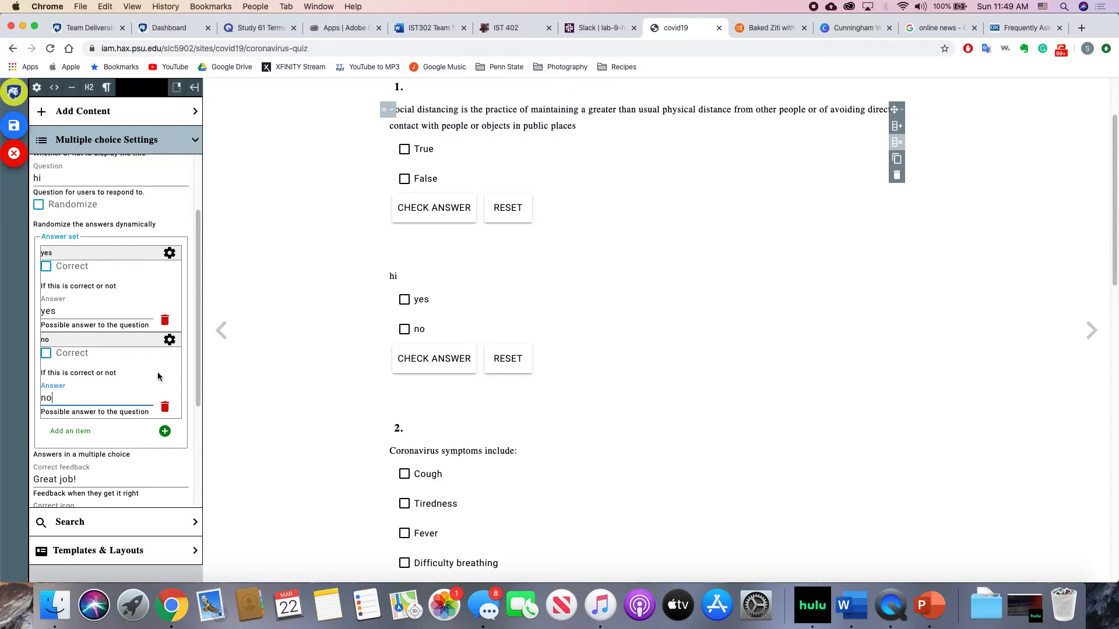
- Add a third answer item to the "hi" question and examine its feedback and icon settings
{"action": "left_click", "coordinate": [111, 434]}
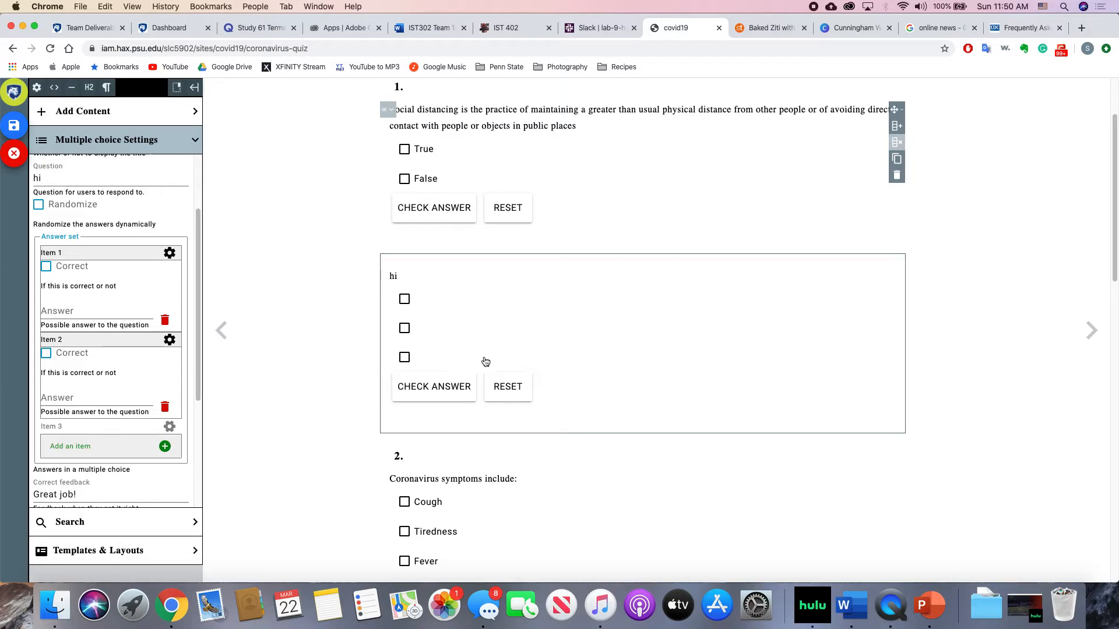
{"action": "scroll", "coordinate": [141, 318], "scroll_direction": "down", "scroll_amount": 5}
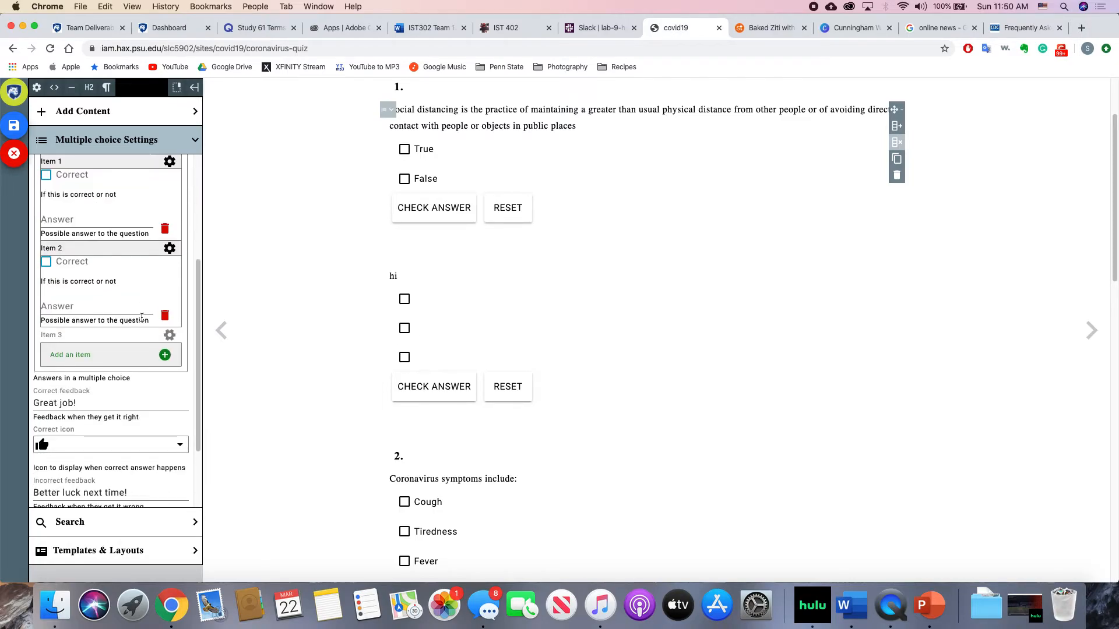
{"action": "scroll", "coordinate": [142, 321], "scroll_direction": "down", "scroll_amount": 3}
{"action": "scroll", "coordinate": [141, 320], "scroll_direction": "up", "scroll_amount": 8}
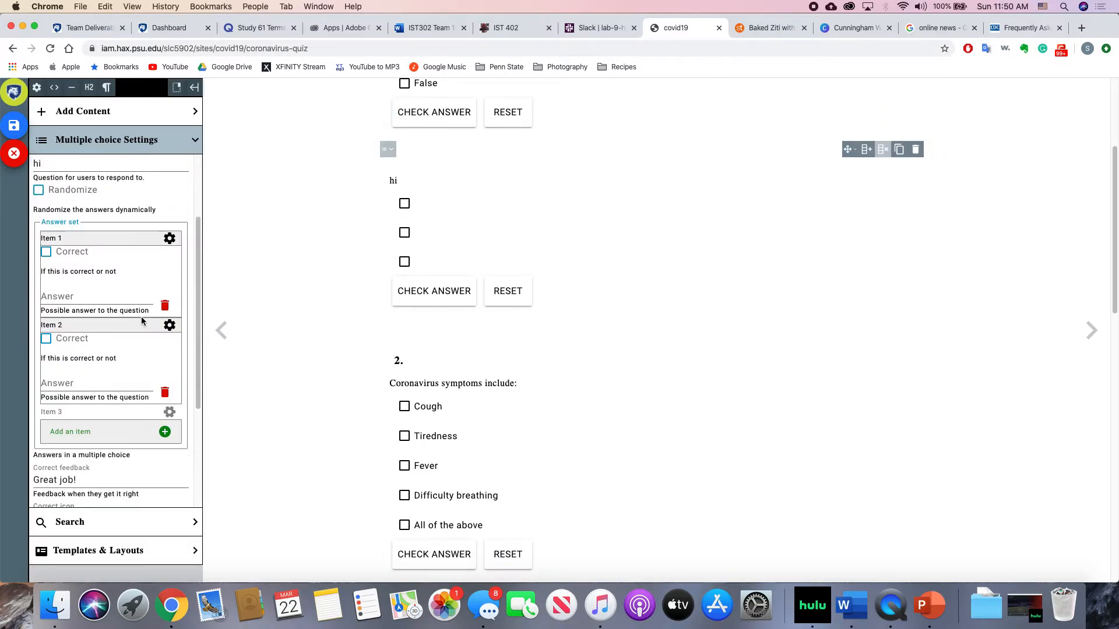
{"action": "scroll", "coordinate": [141, 317], "scroll_direction": "up", "scroll_amount": 5}
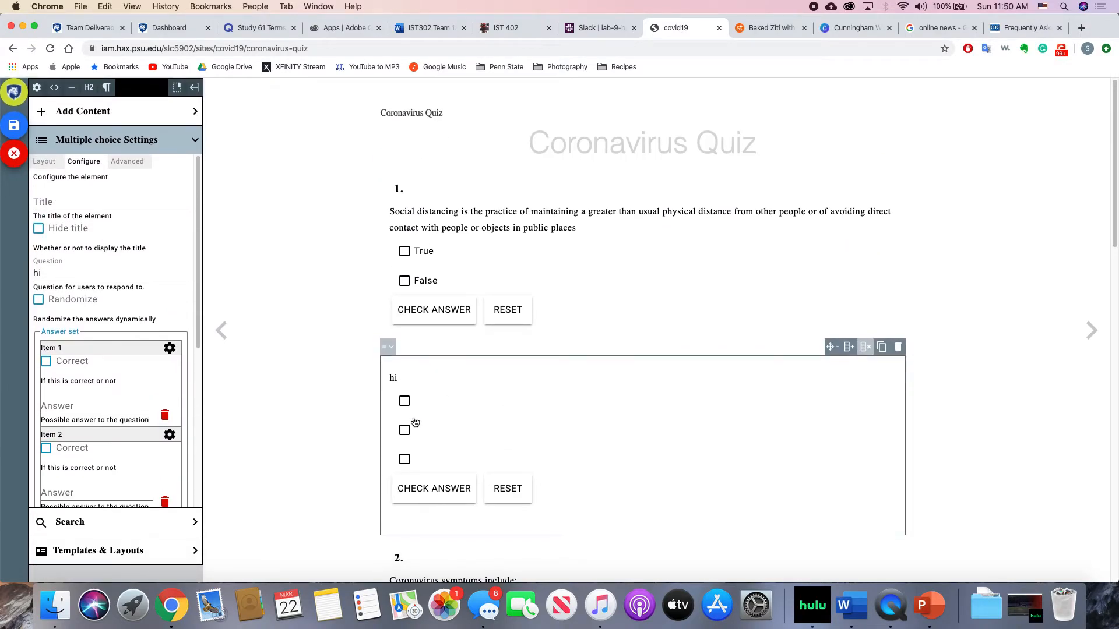
{"action": "scroll", "coordinate": [100, 349], "scroll_direction": "down", "scroll_amount": 5}
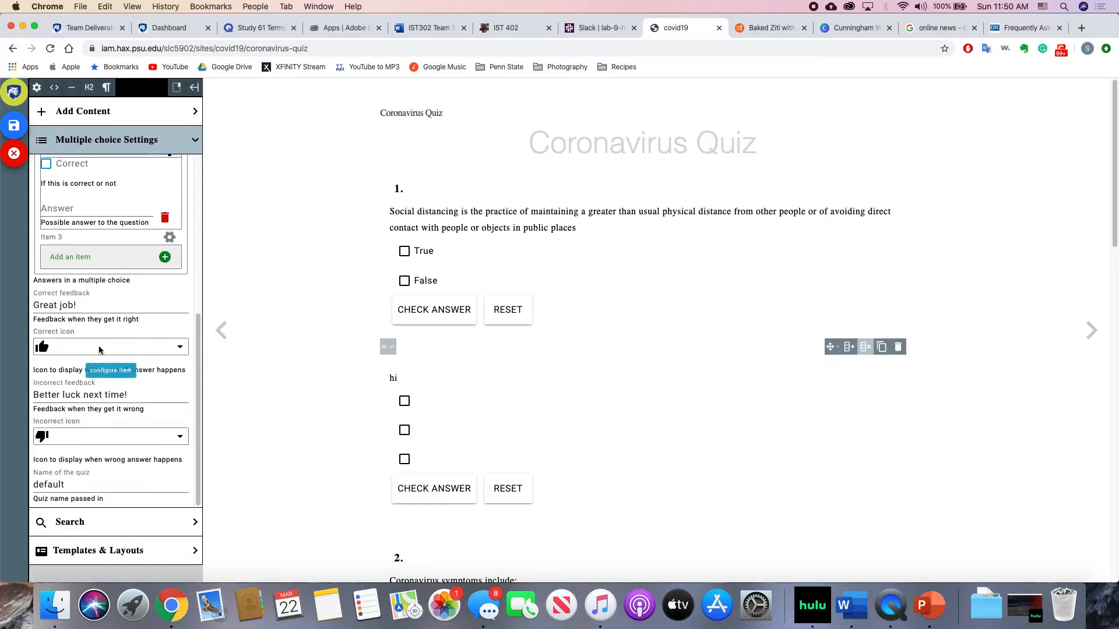
{"action": "scroll", "coordinate": [100, 351], "scroll_direction": "up", "scroll_amount": 5}
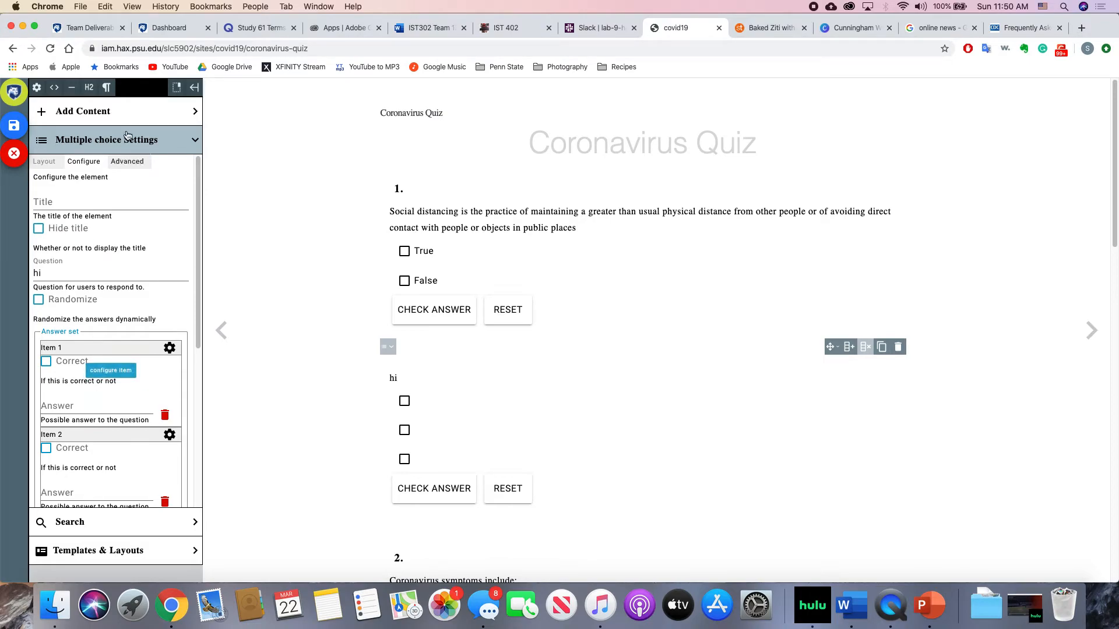
- Discard the edits to the Coronavirus Quiz page and look over its questions
{"action": "left_click", "coordinate": [175, 145]}
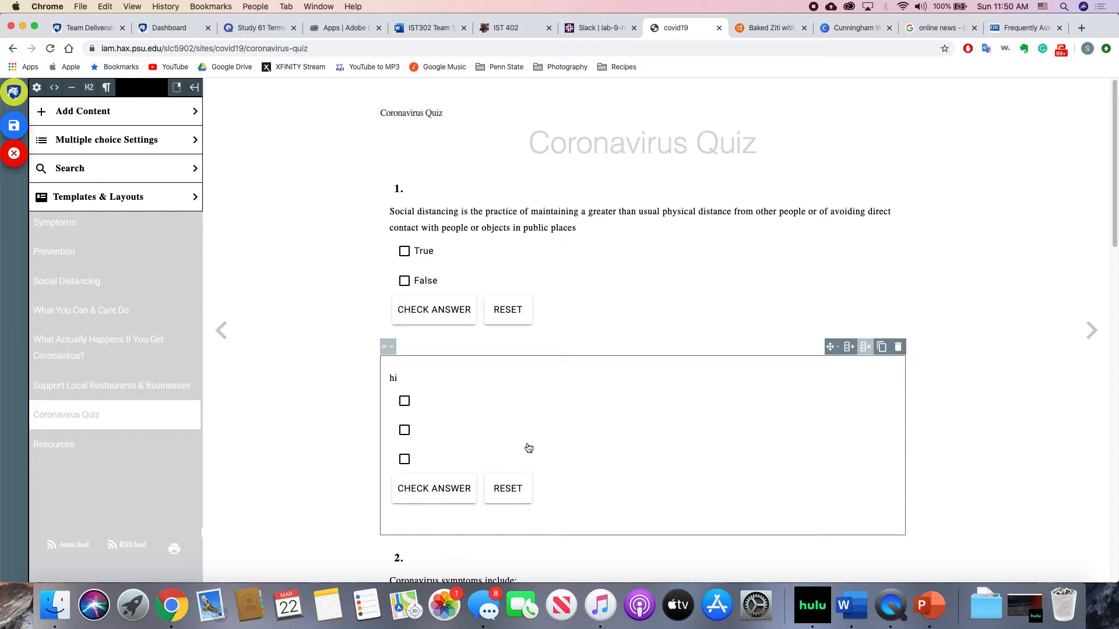
{"action": "left_click", "coordinate": [14, 155]}
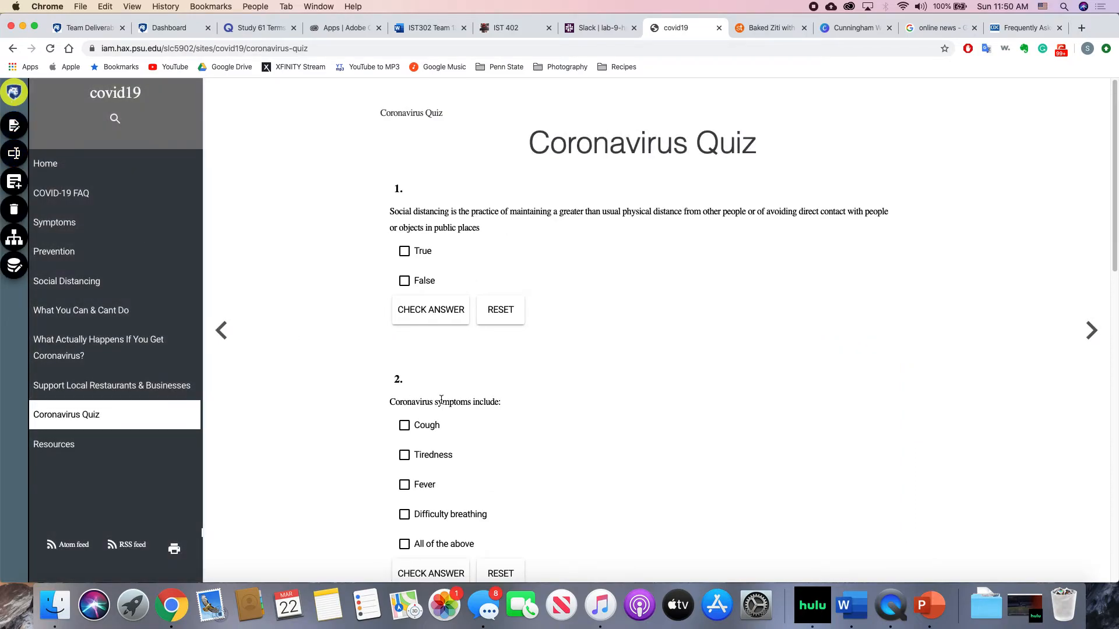
{"action": "scroll", "coordinate": [441, 403], "scroll_direction": "down", "scroll_amount": 5}
{"action": "scroll", "coordinate": [440, 403], "scroll_direction": "up", "scroll_amount": 5}
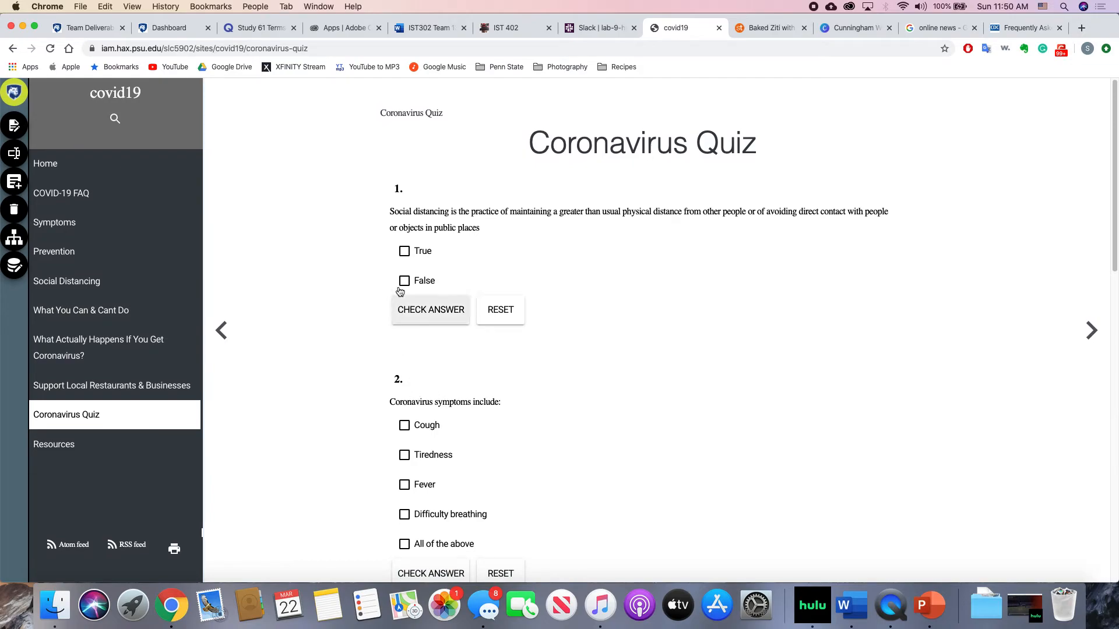
- Open the Symptoms page and look through its symptom list and infographic
{"action": "left_click", "coordinate": [173, 229]}
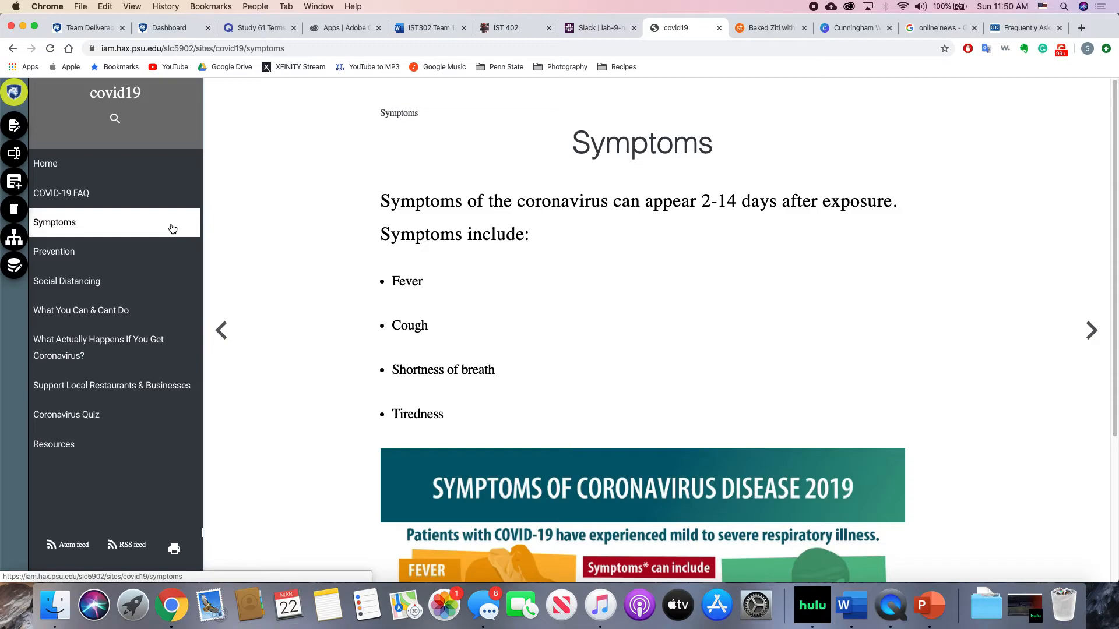
{"action": "scroll", "coordinate": [476, 261], "scroll_direction": "down", "scroll_amount": 5}
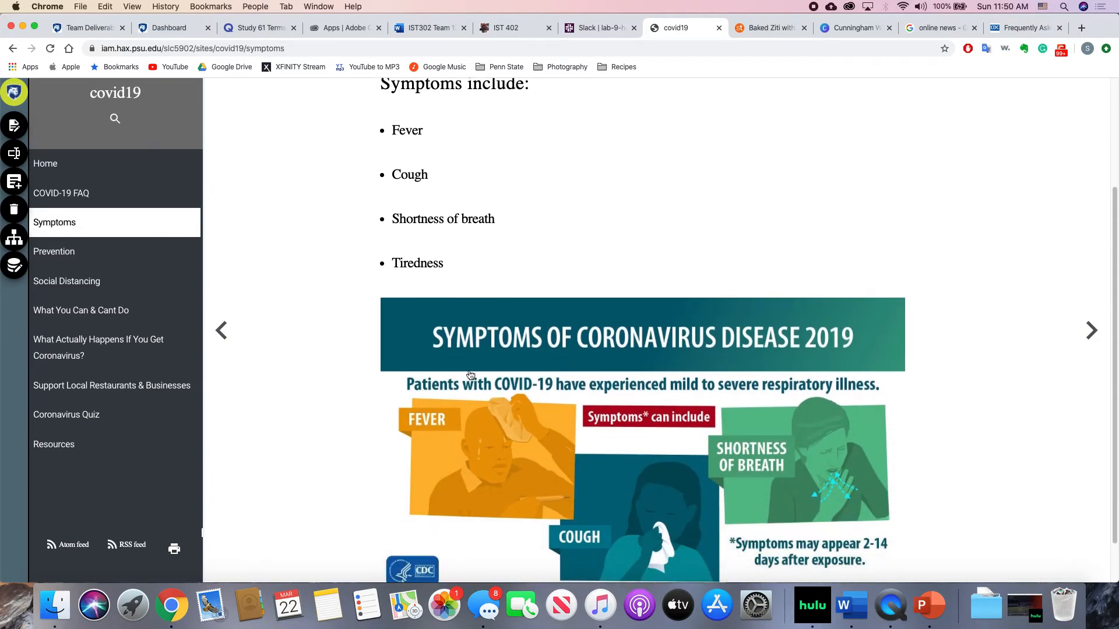
{"action": "scroll", "coordinate": [471, 375], "scroll_direction": "up", "scroll_amount": 5}
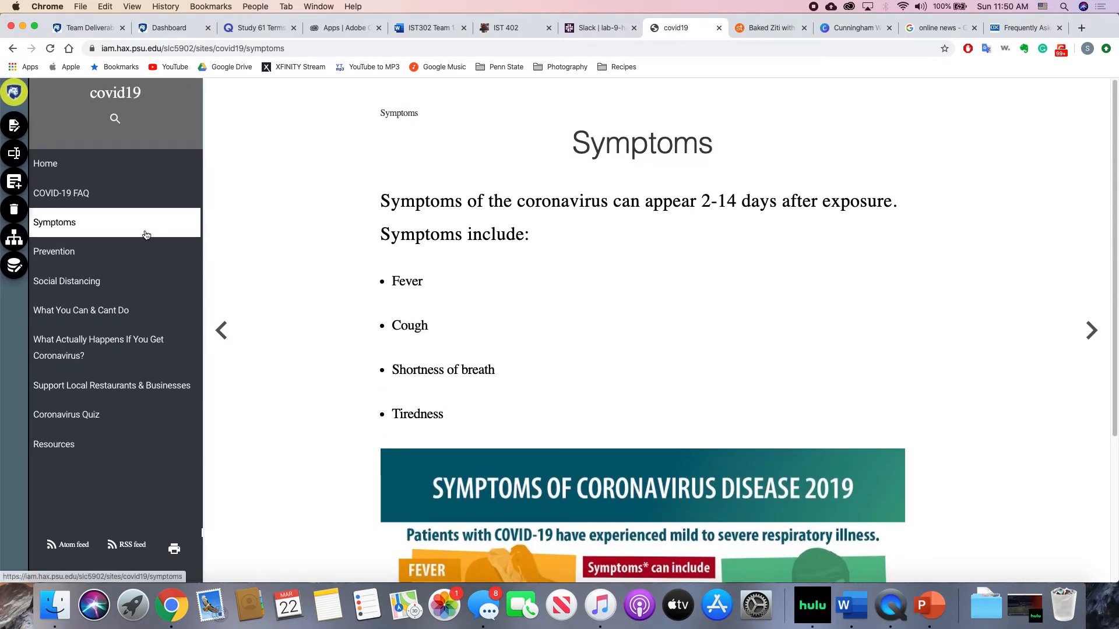